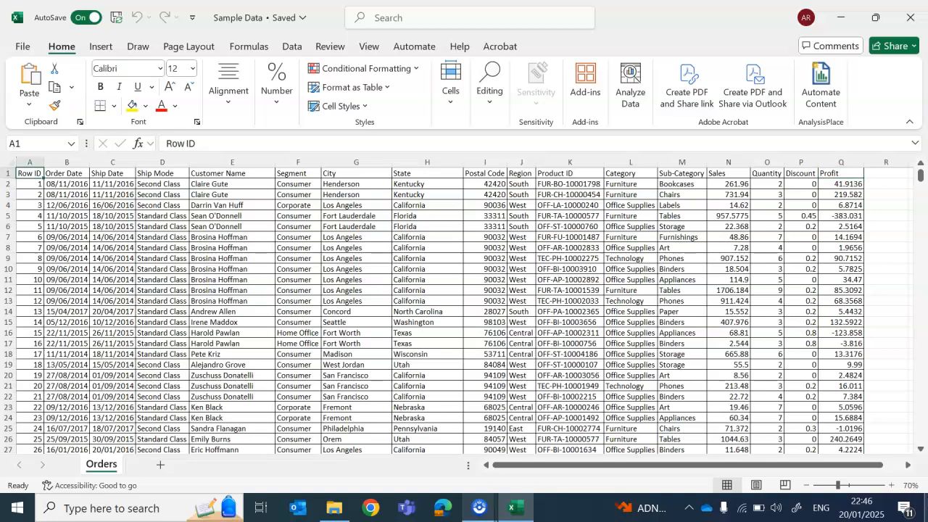
- Look through the Orders data down to its last records, and return to the first cell
key(Down)
key(Down)
key(Down)
key(Down)
key(Down)
key(Down)
key(Down)
key(Down)
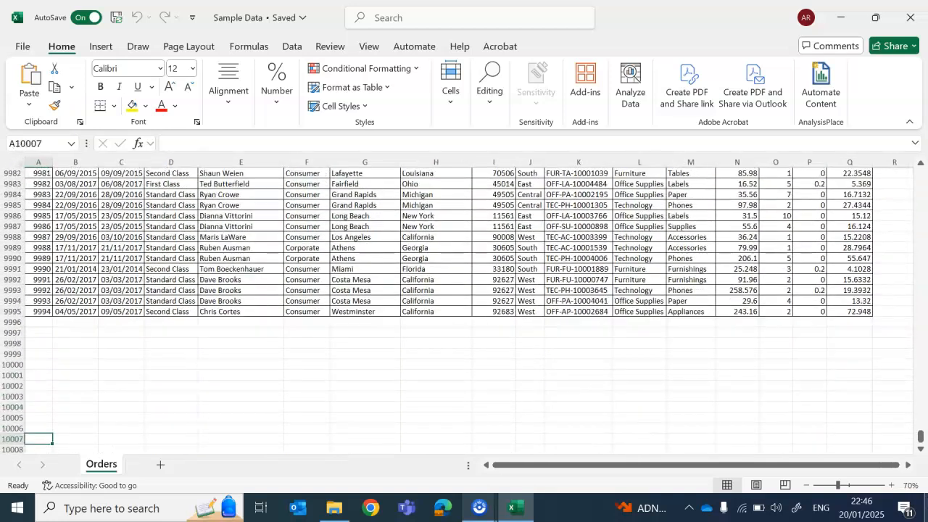
key(Up)
key(Up)
key(Up)
key(Up)
key(Up)
key(Up)
key(Up)
key(Up)
key(Up)
key(Up)
key(Up)
key(Up)
key(Up)
key(Up)
key(Up)
key(Up)
key(Up)
key(Up)
key(Up)
key(Up)
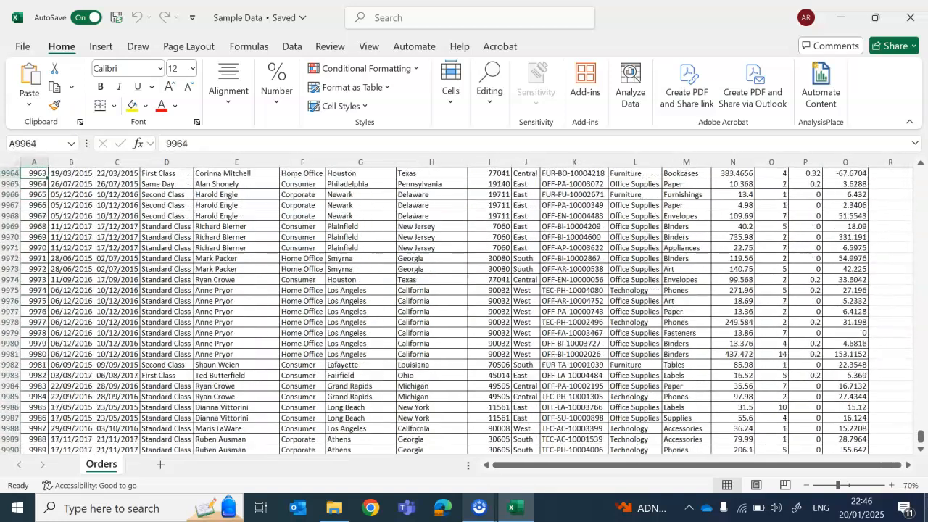
key(Up)
key(Up)
key(Up)
key(Up)
key(Up)
key(Up)
key(Up)
key(Up)
key(Up)
key(Up)
key(Up)
key(Up)
key(Up)
key(Up)
key(Up)
key(Up)
key(Up)
key(Up)
key(Up)
key(Up)
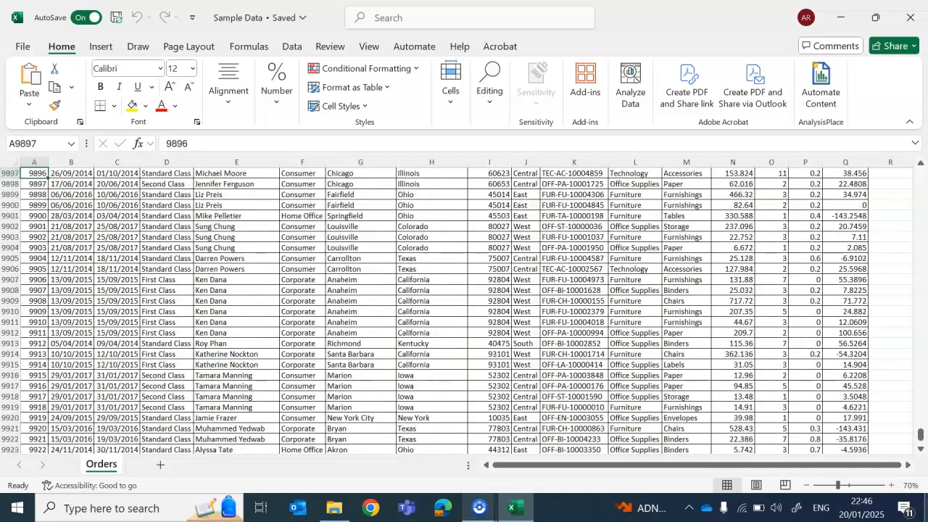
key(Up)
key(Up)
key(Up)
key(Up)
key(Up)
key(Up)
key(Up)
key(Up)
key(ctrl+Home)
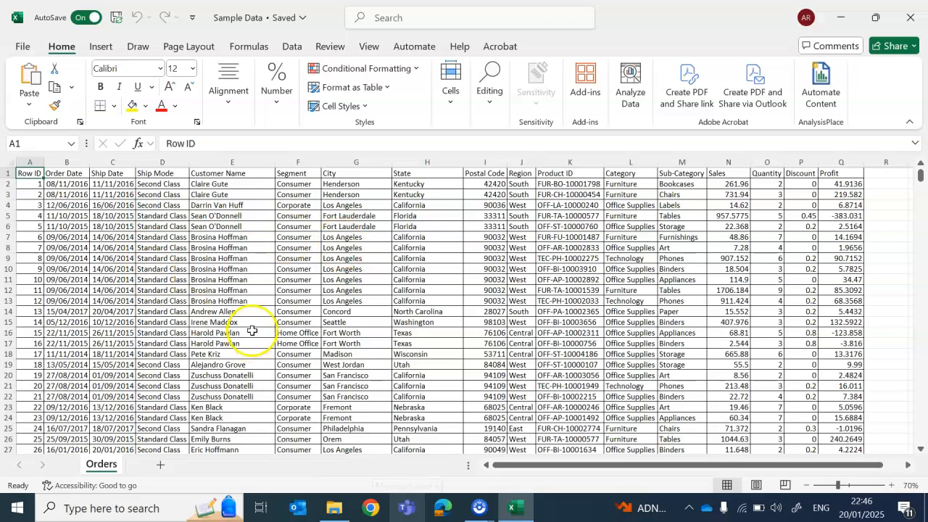
- Create a PivotTable from the range Orders!$A$1:$Q$9995 on a new worksheet
click(236, 216)
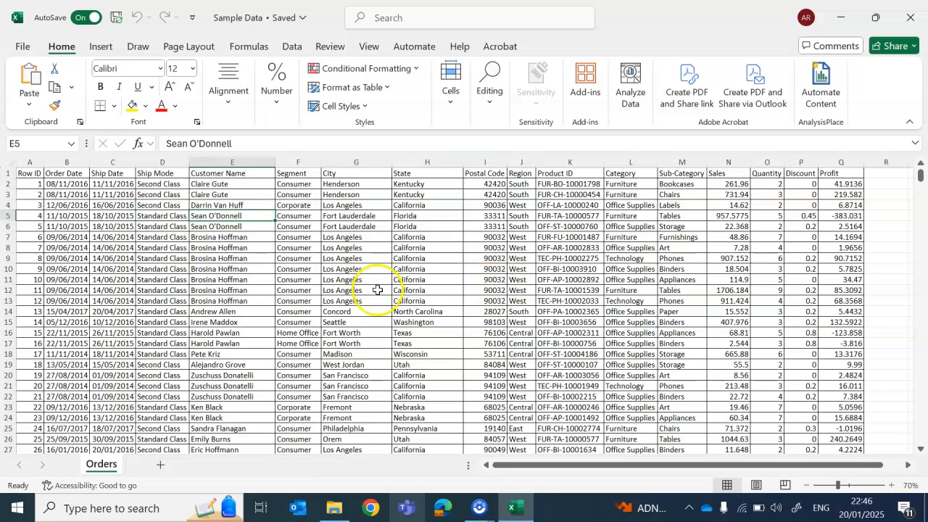
click(293, 237)
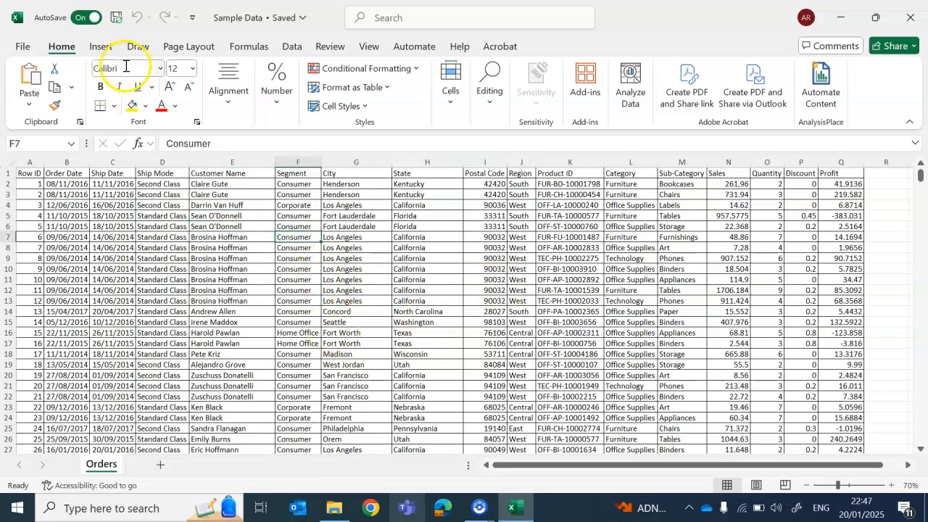
click(102, 48)
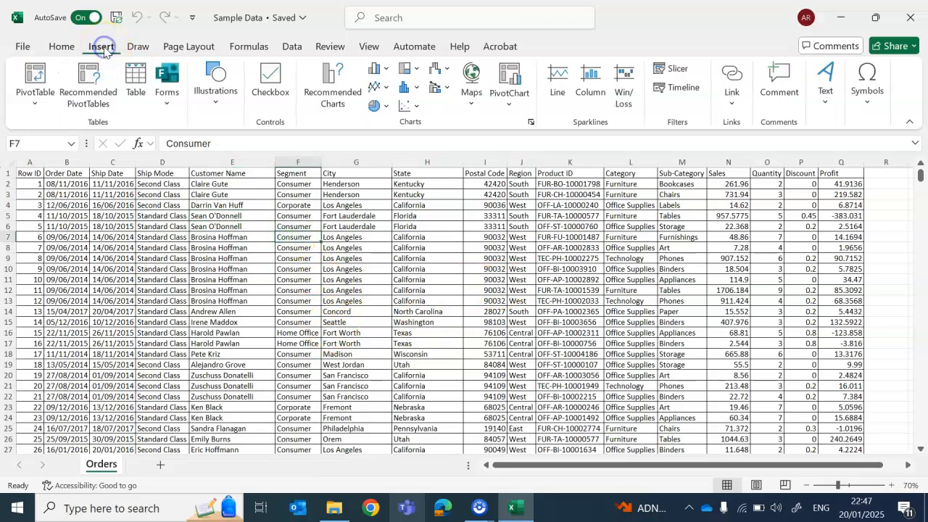
click(36, 106)
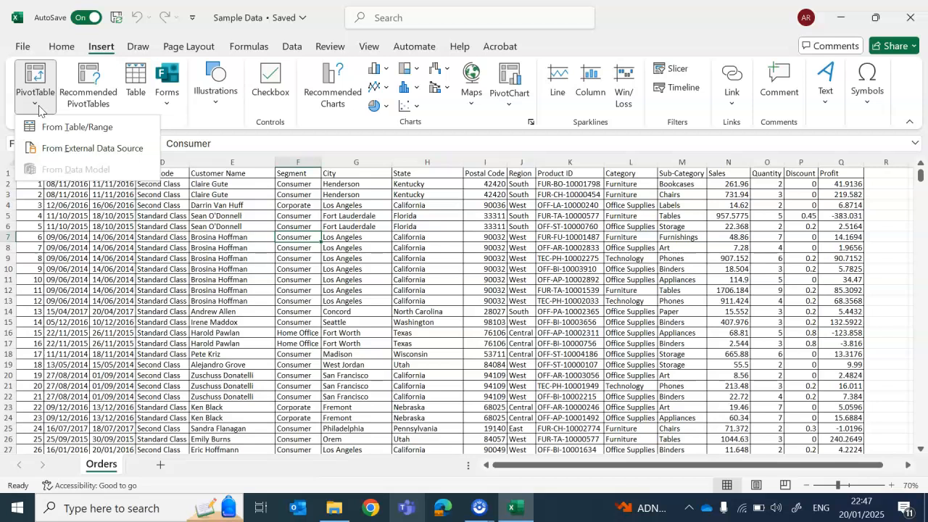
click(115, 131)
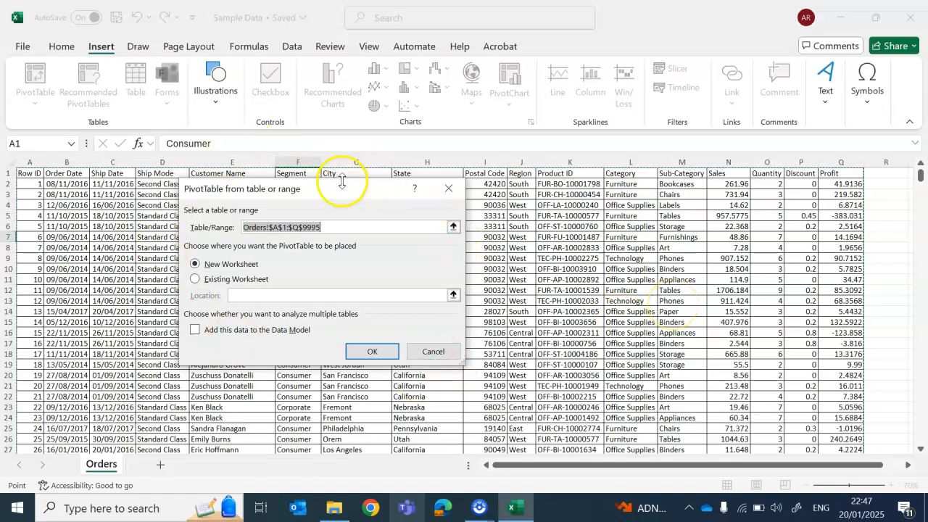
click(398, 224)
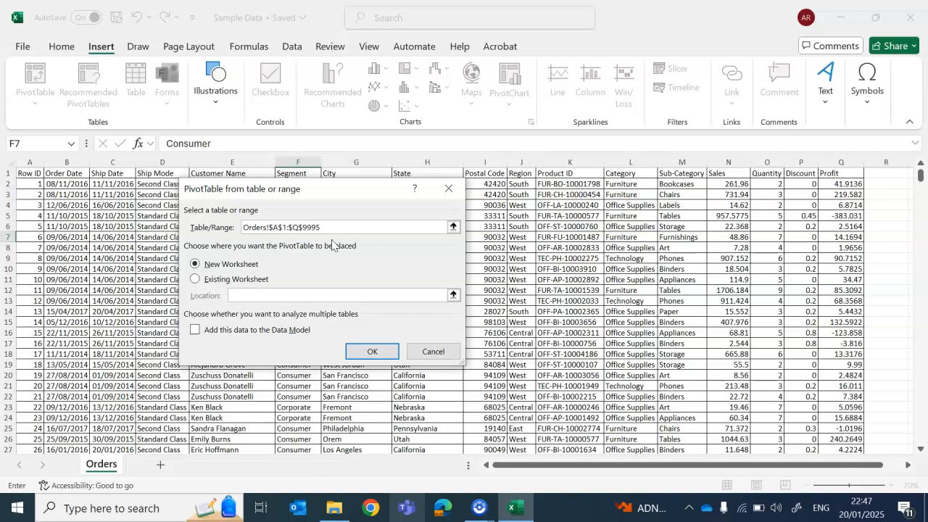
click(368, 350)
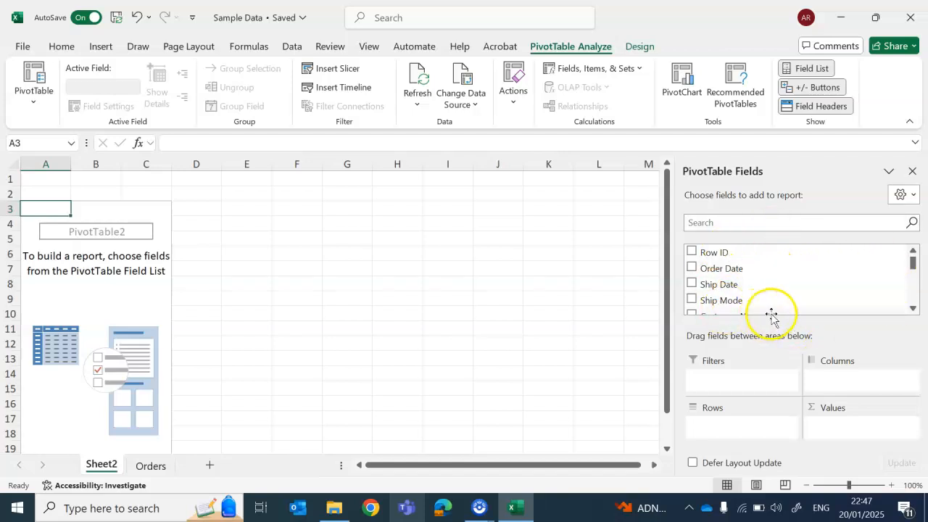
- Add Segment to the PivotTable's rows and Profit to its values
click(912, 310)
click(912, 309)
click(912, 309)
click(912, 310)
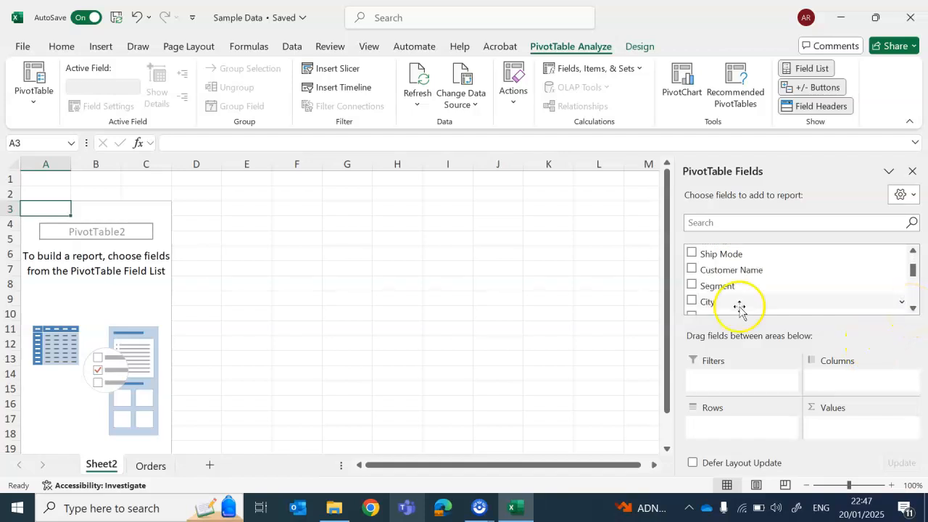
drag(734, 290, 750, 428)
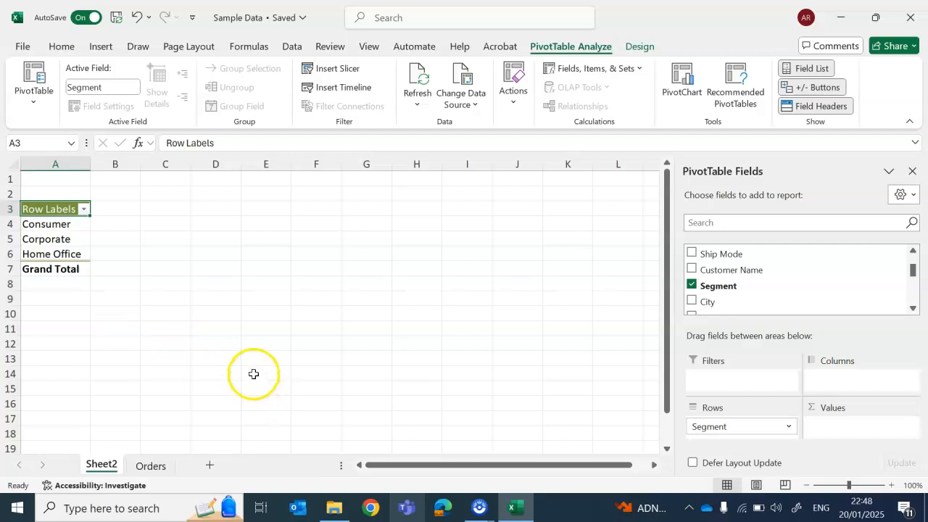
drag(913, 273, 916, 325)
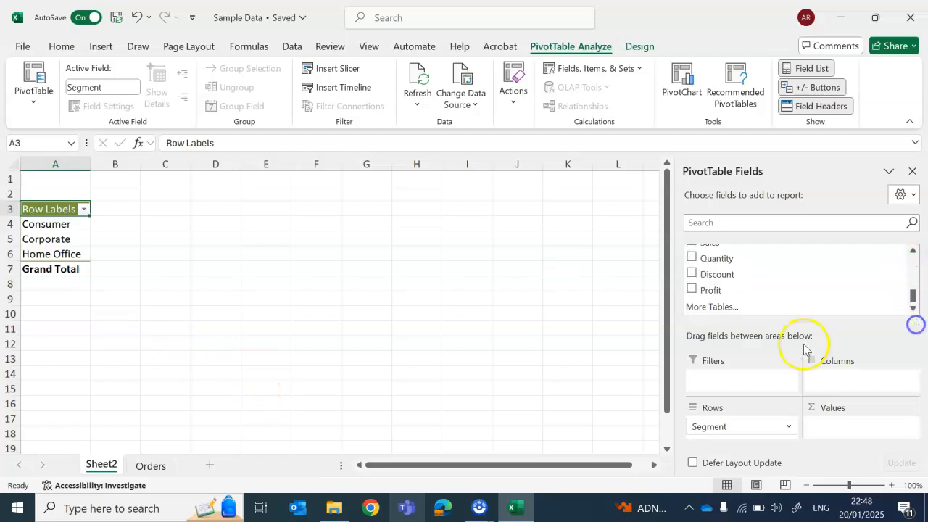
drag(733, 290, 869, 433)
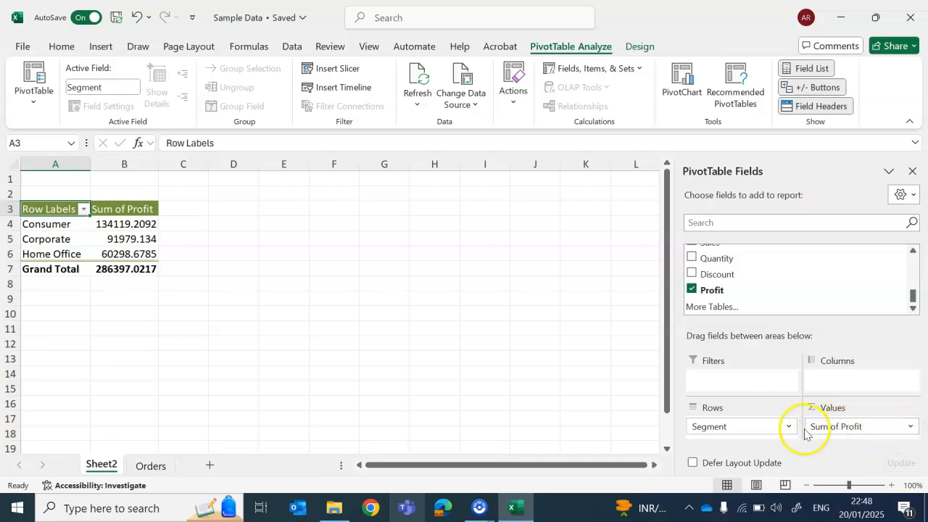
- Review the summary calculations available for the Profit value field and keep Sum
click(911, 428)
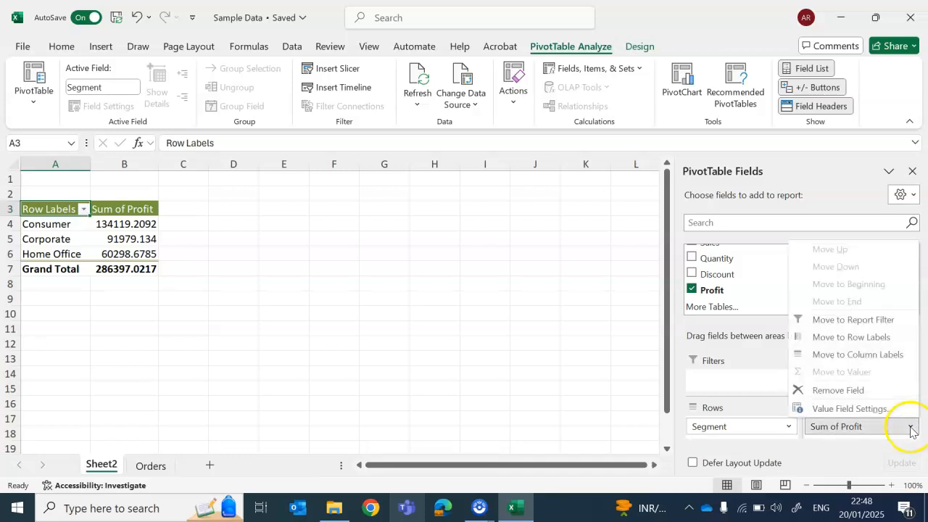
click(894, 411)
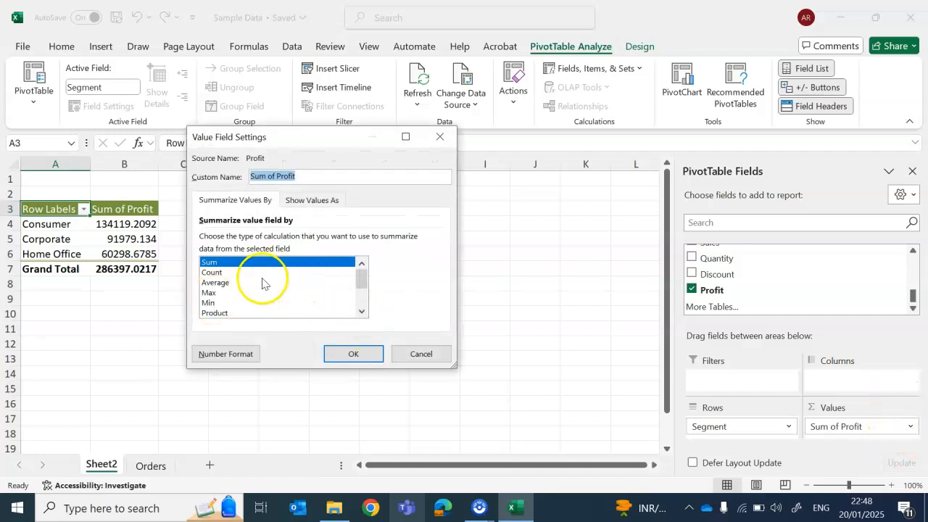
scroll(252, 298, down, 1)
scroll(250, 297, down, 1)
scroll(248, 294, up, 2)
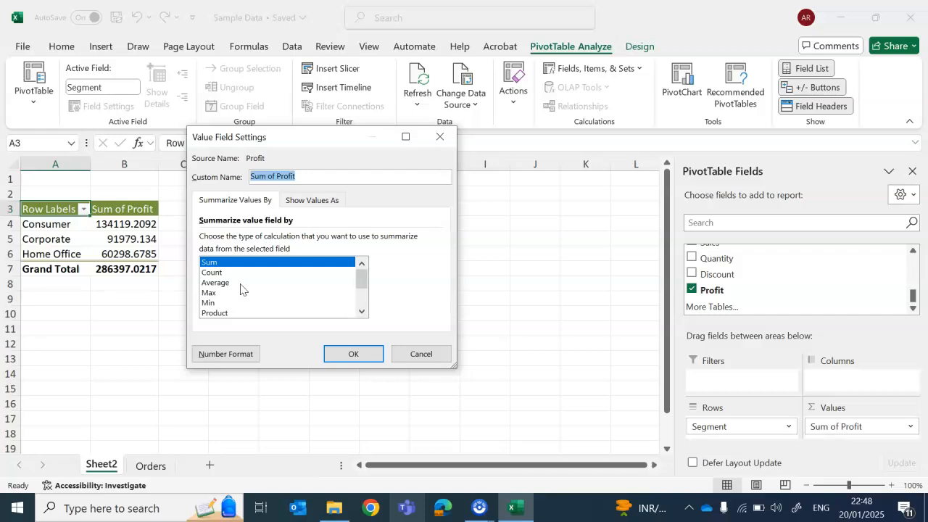
click(355, 355)
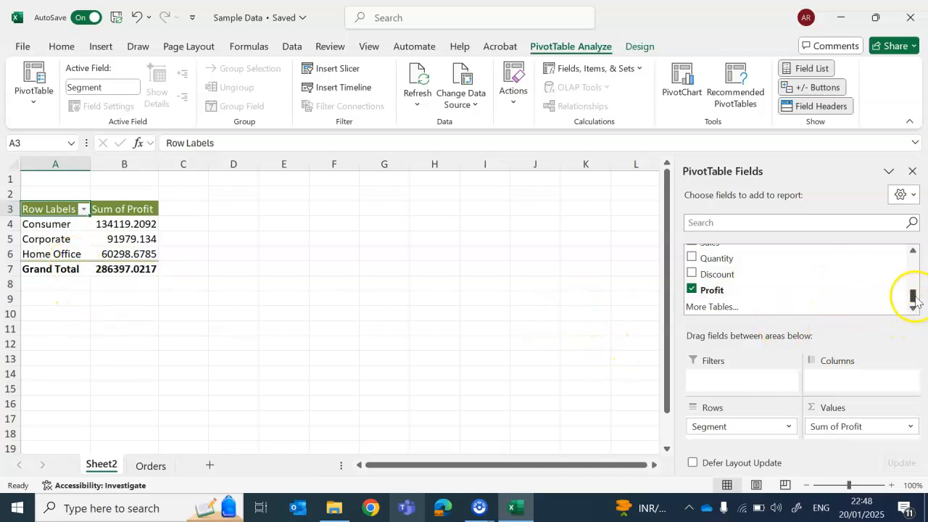
- Add Category to the PivotTable's columns to break profit down by product category
click(912, 250)
click(913, 250)
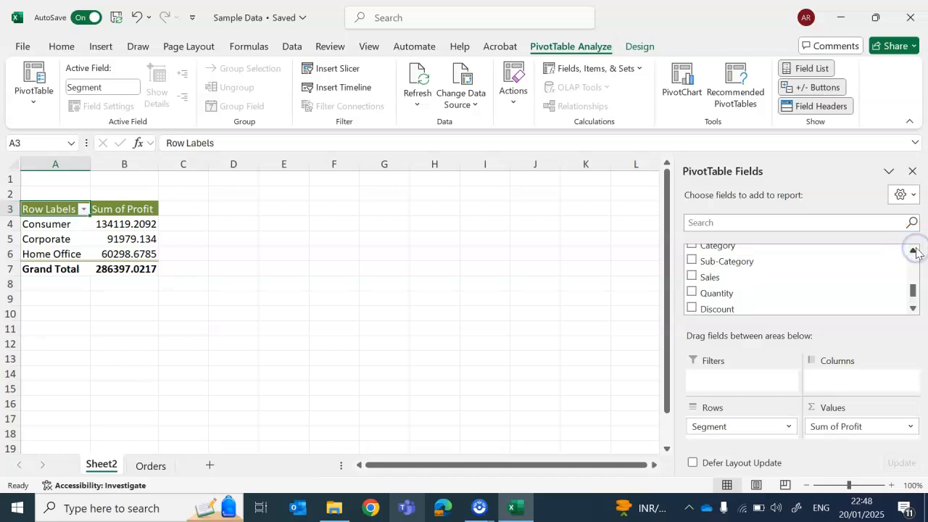
click(913, 250)
click(734, 273)
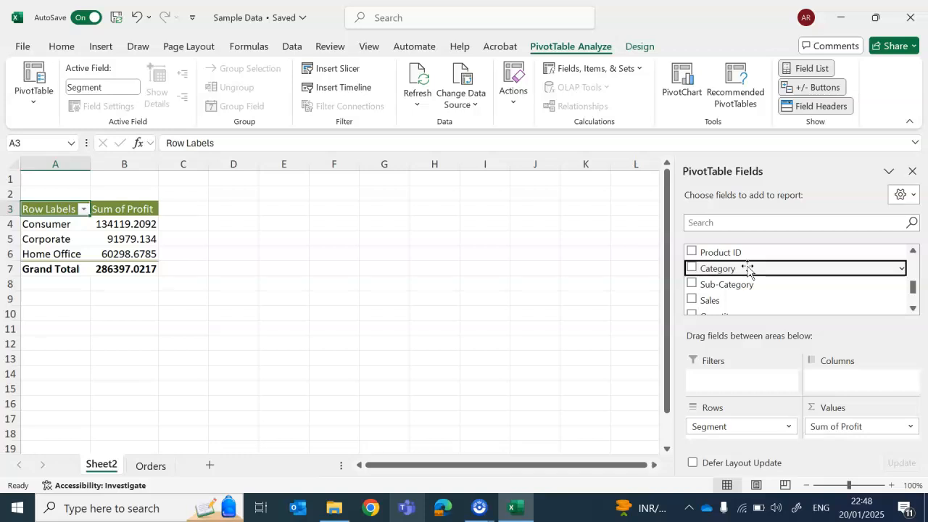
drag(749, 270, 802, 310)
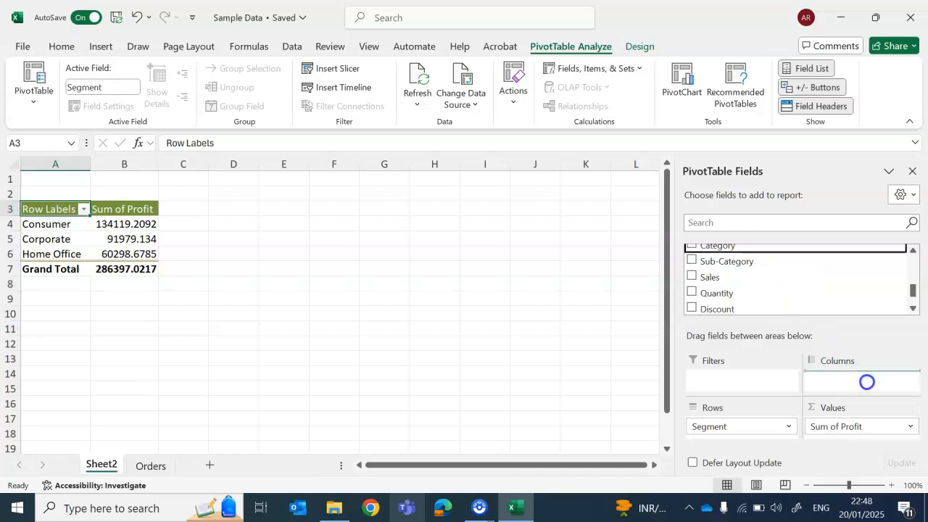
drag(868, 382, 867, 381)
click(380, 360)
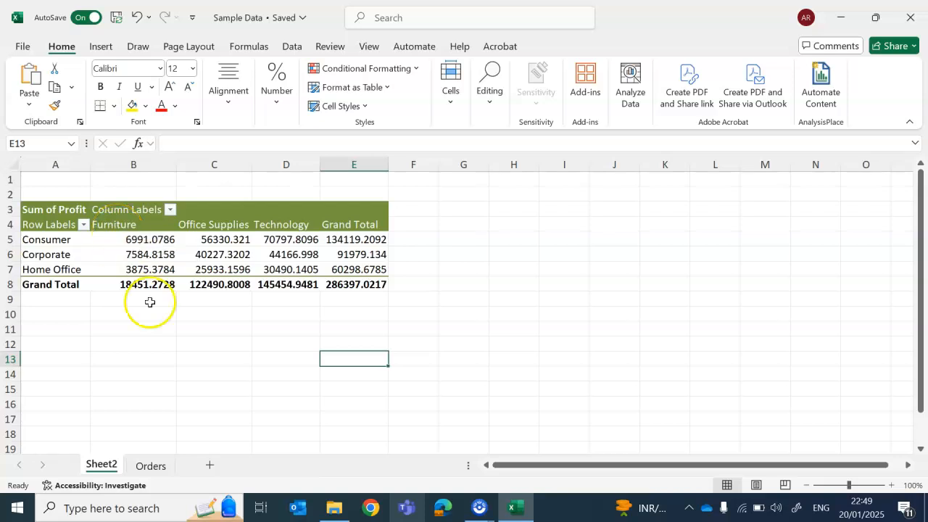
- Insert a 2-D clustered column chart based on the PivotTable
mouse_move(141, 265)
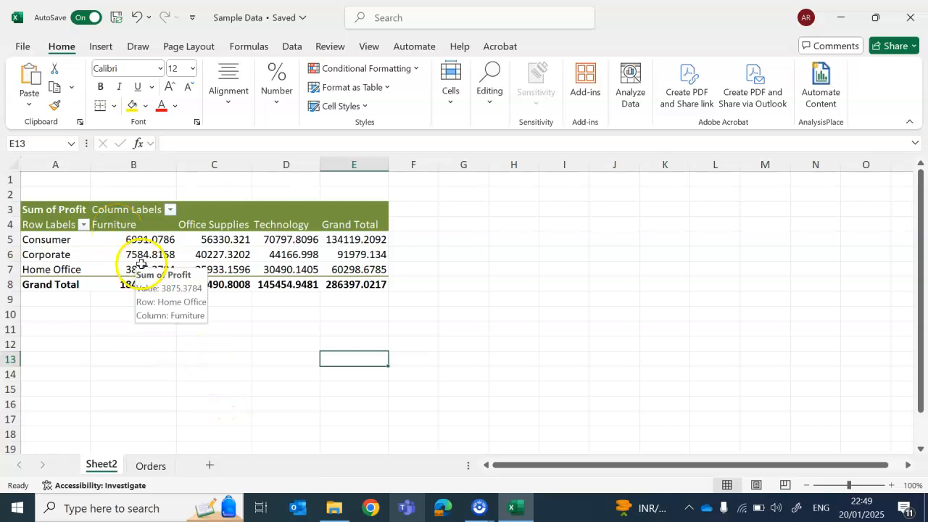
click(87, 245)
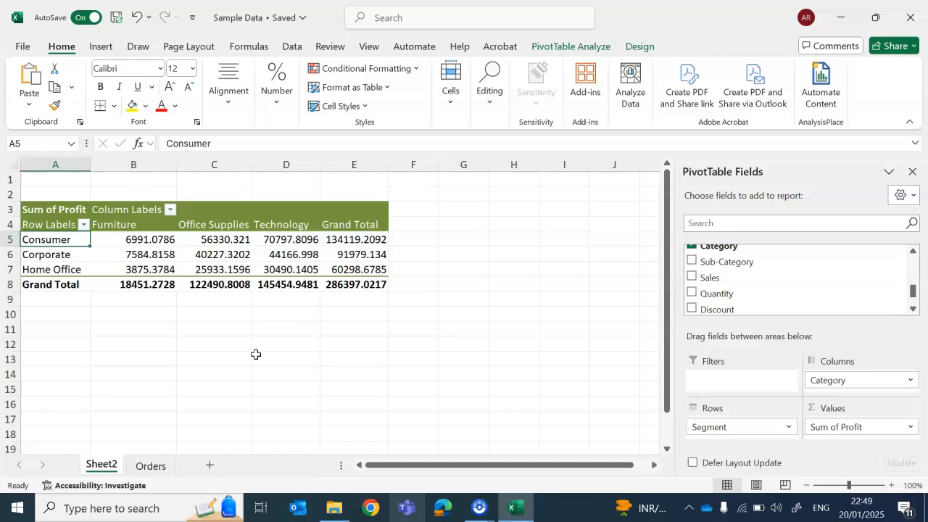
click(102, 46)
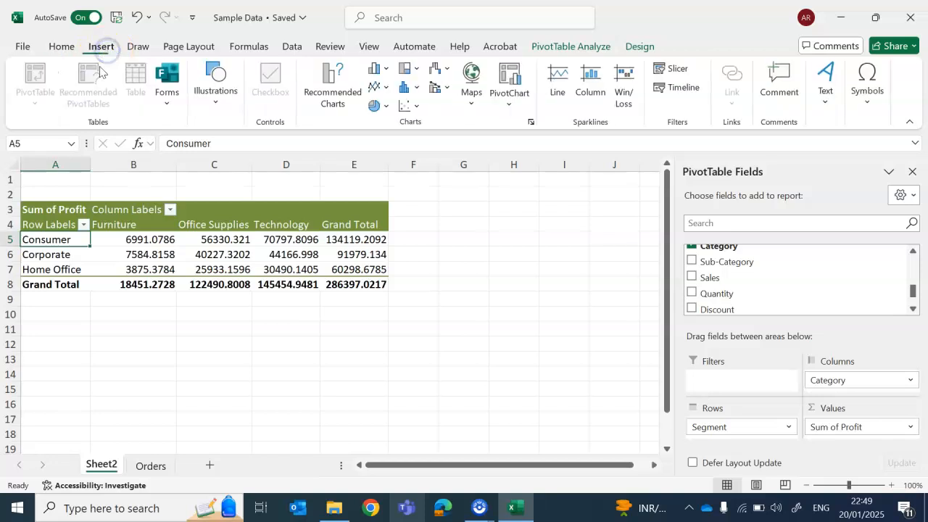
click(378, 67)
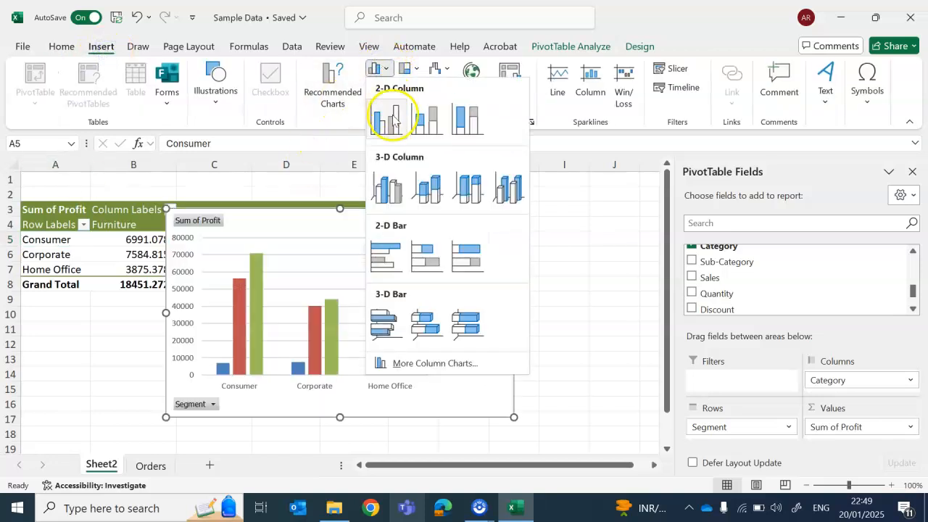
click(393, 120)
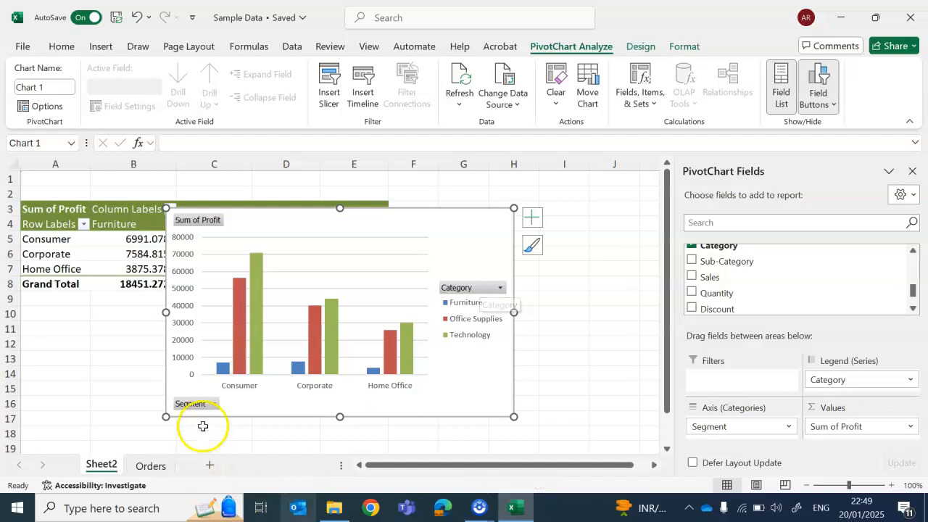
- Filter the PivotChart by Segment to show only Consumer
click(214, 405)
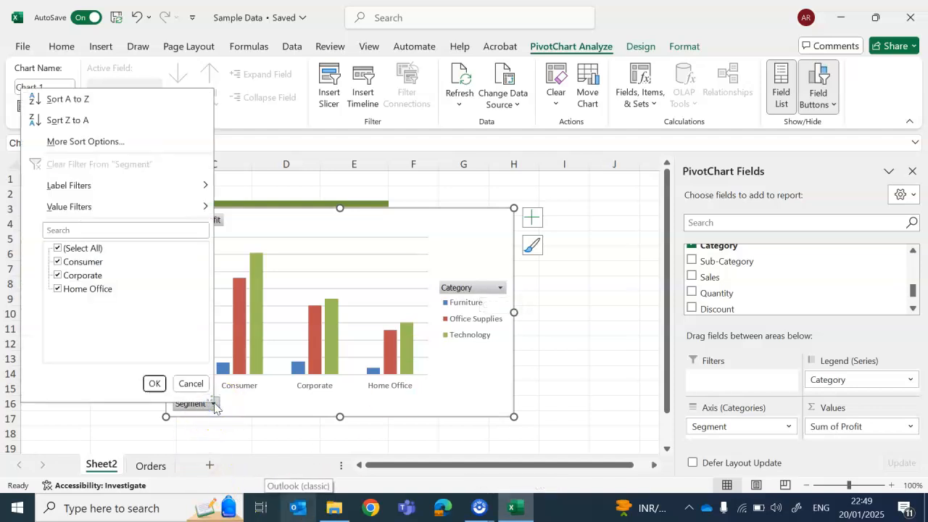
click(58, 249)
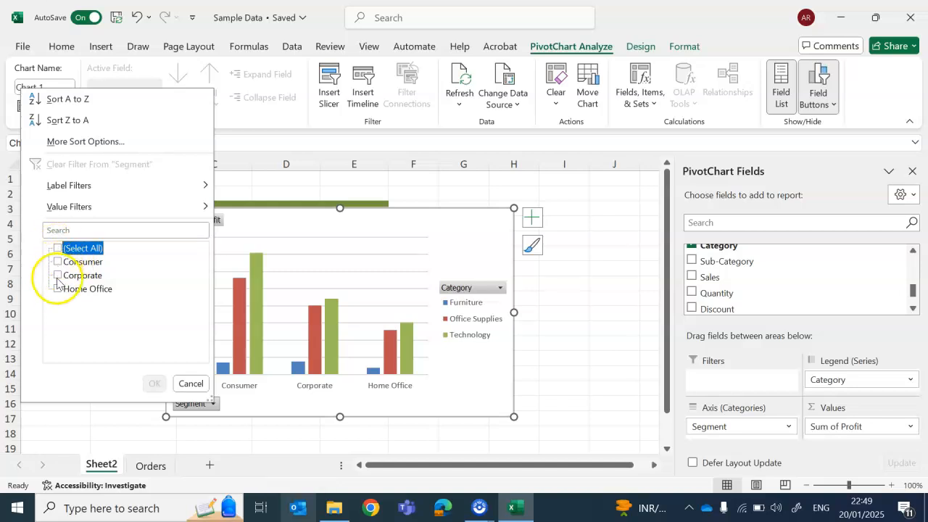
click(58, 262)
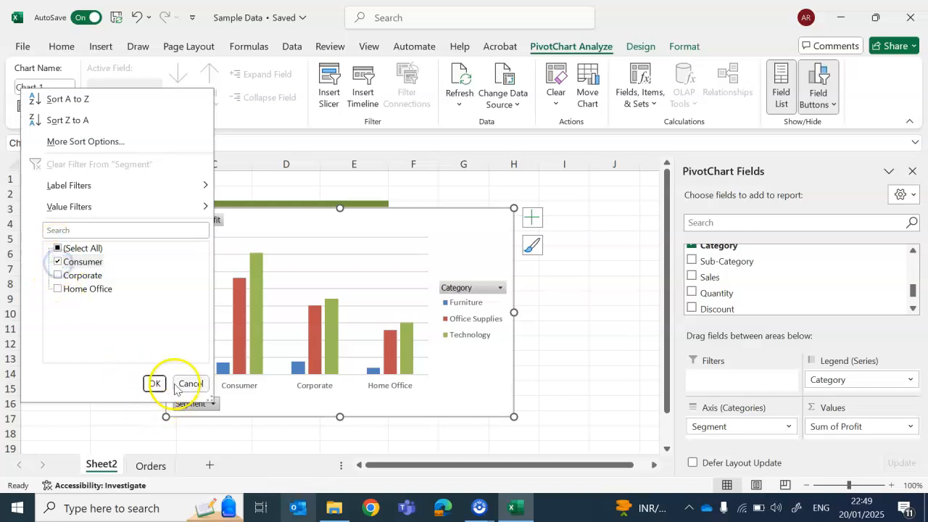
click(154, 382)
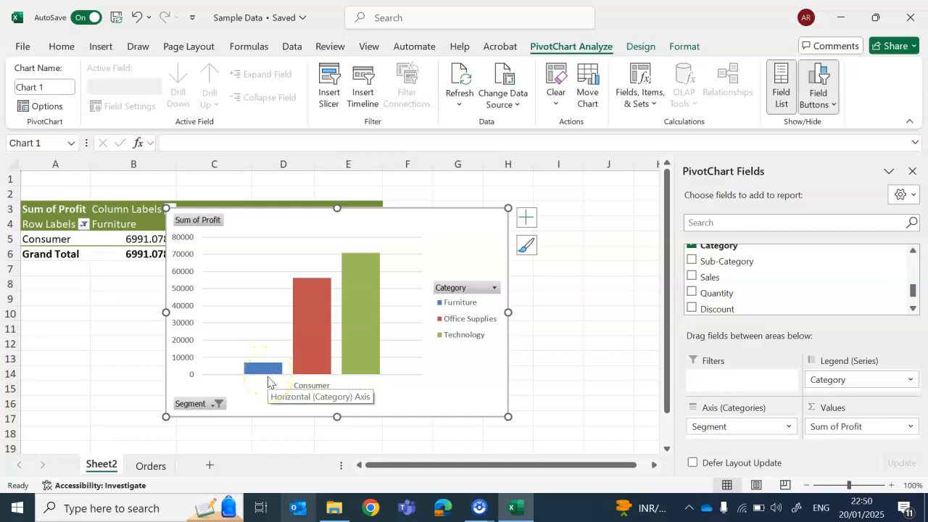
mouse_move(269, 372)
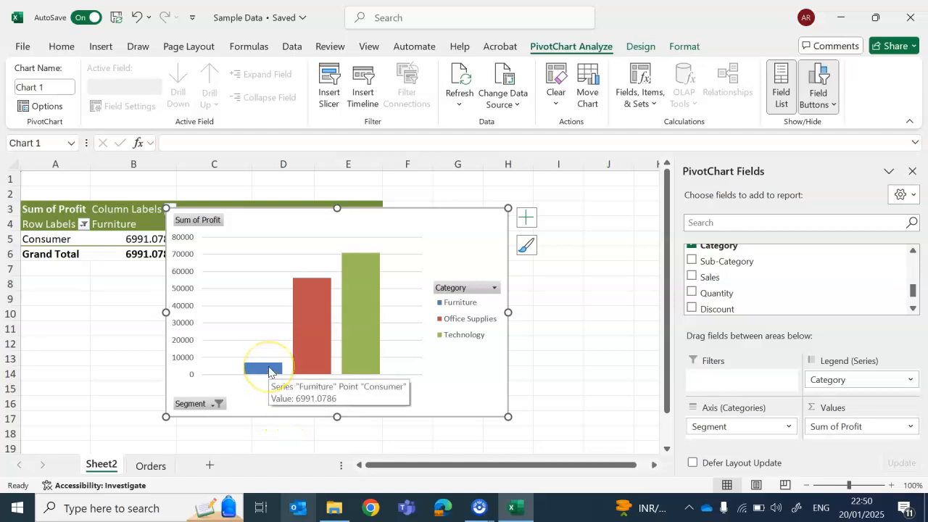
- Reset the PivotChart's Segment filter to include all segments
click(217, 404)
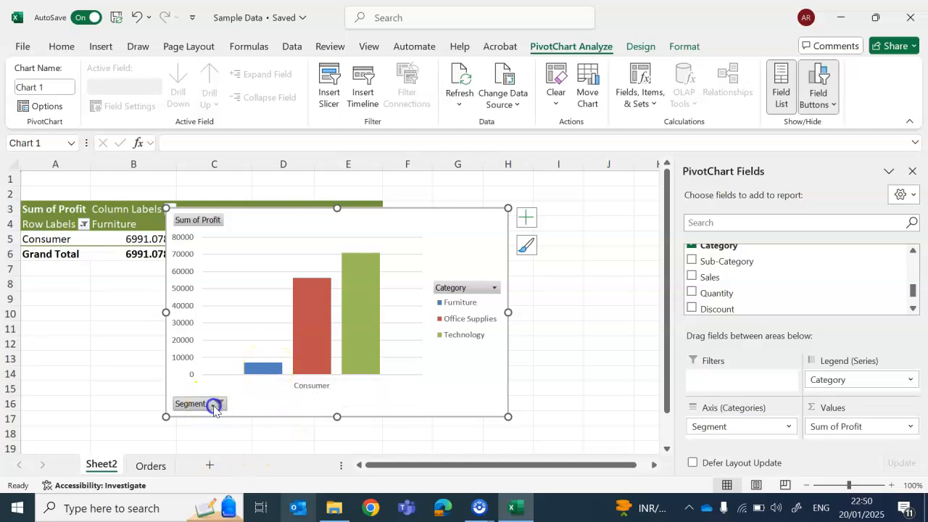
click(57, 251)
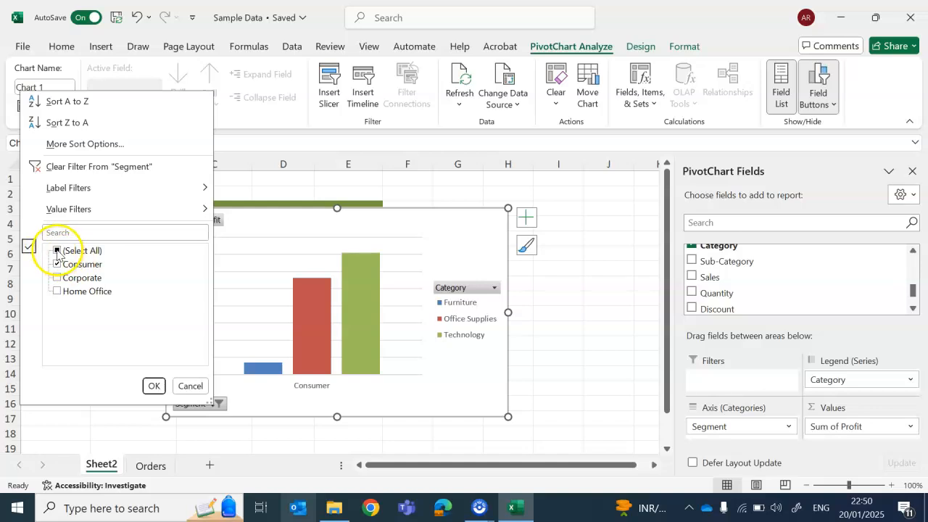
click(153, 385)
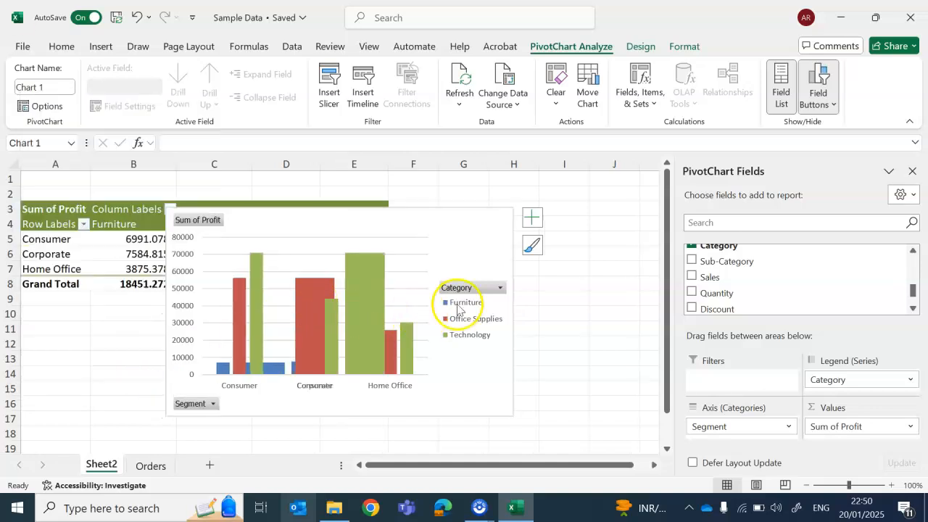
- Filter the PivotChart by Category to show only Technology
click(500, 291)
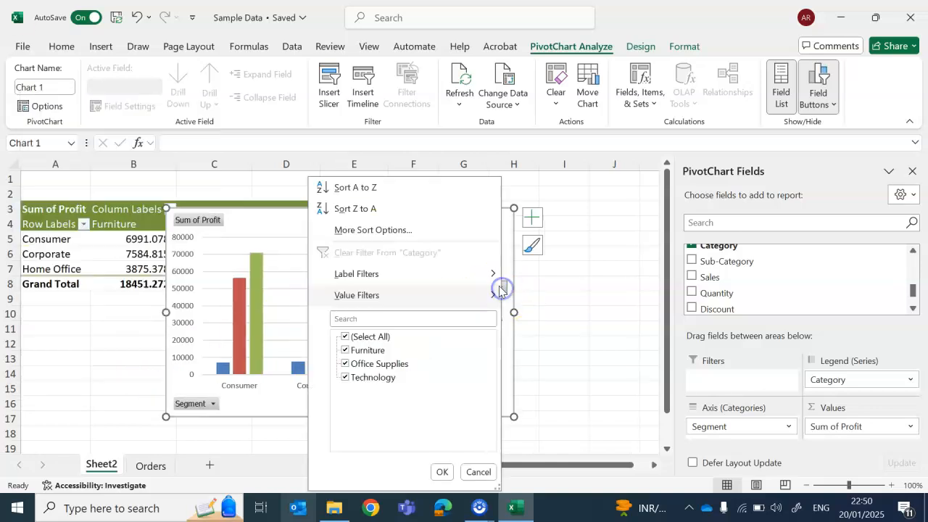
click(346, 337)
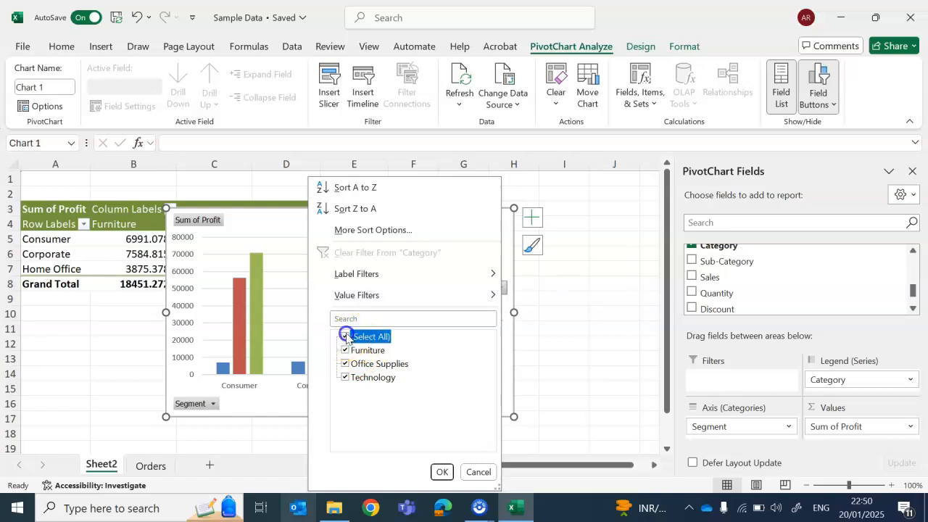
click(347, 378)
click(441, 472)
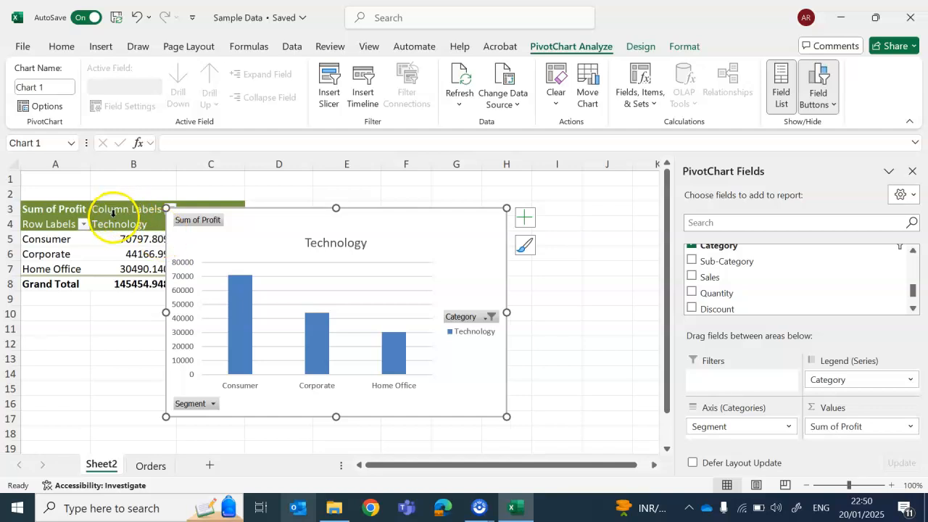
- Add the Region field to the PivotChart's report filters
click(914, 250)
click(914, 251)
click(914, 251)
click(913, 251)
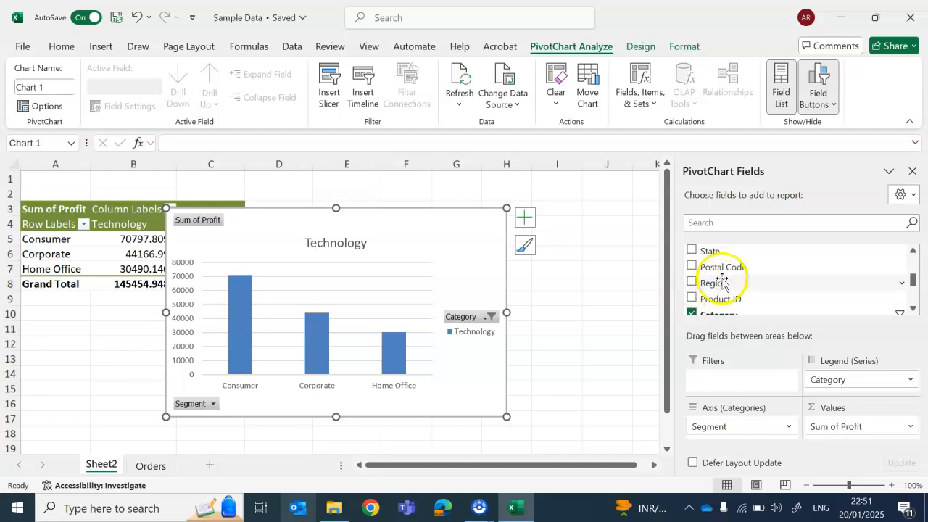
drag(738, 284, 757, 386)
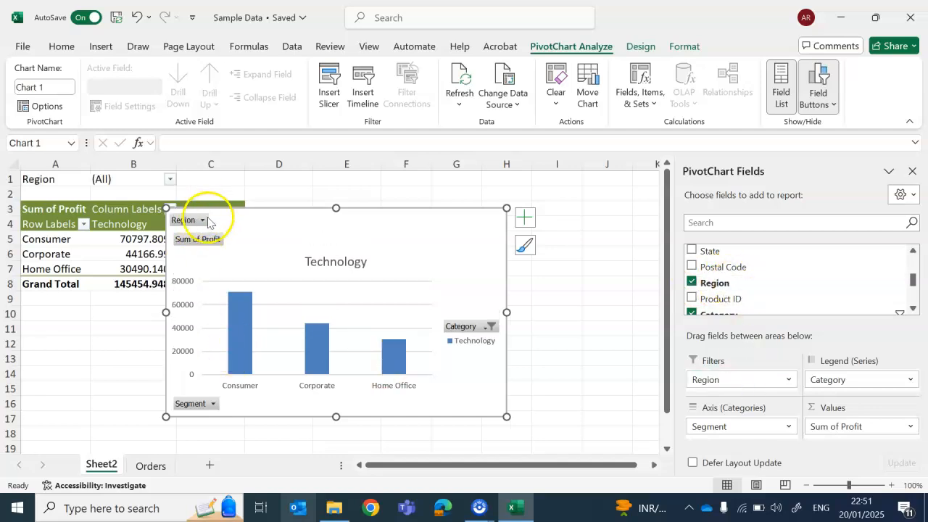
- Enable multiple-item selection in the Region filter and limit the PivotChart to Central
click(202, 221)
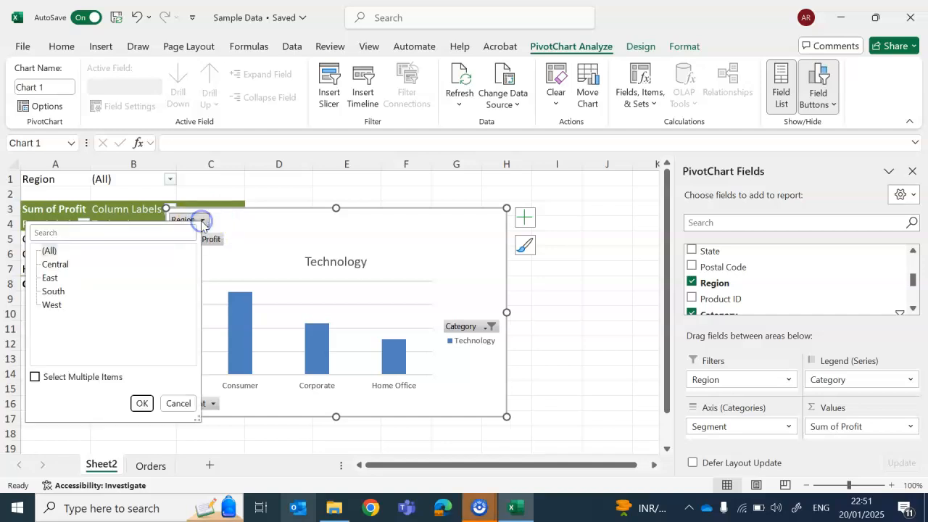
click(35, 376)
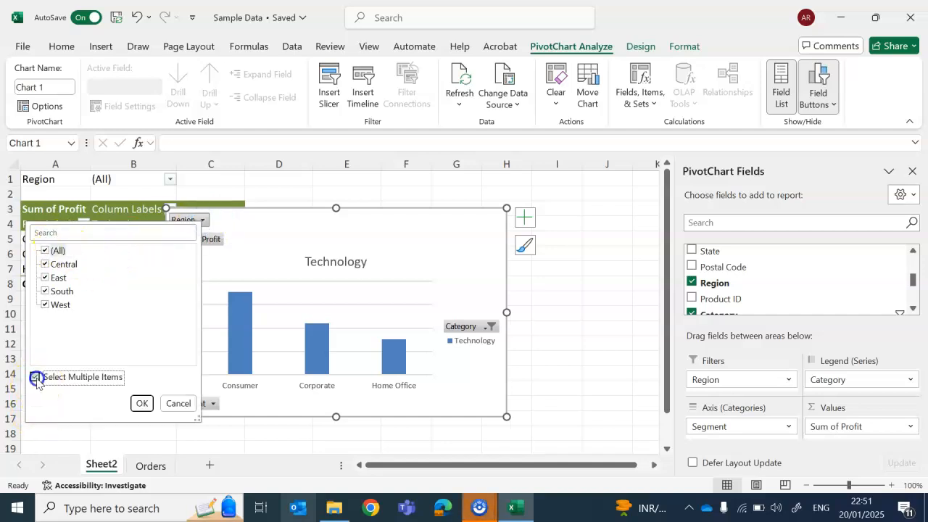
click(46, 250)
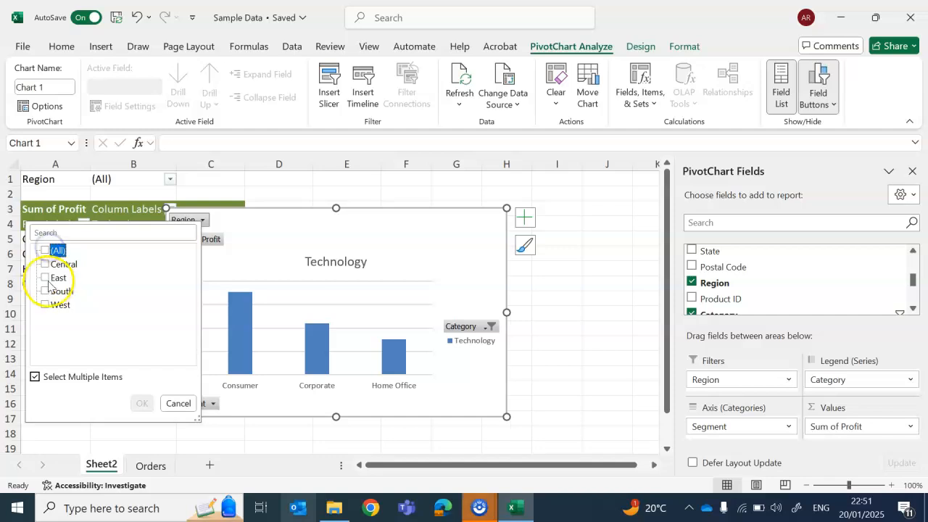
click(46, 264)
click(142, 404)
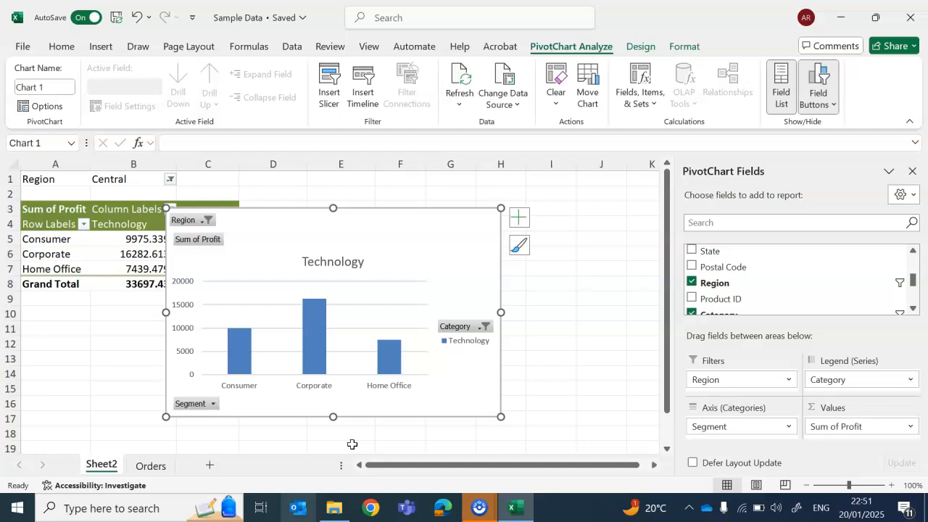
- Reset the PivotChart's Region filter to include all regions
click(205, 220)
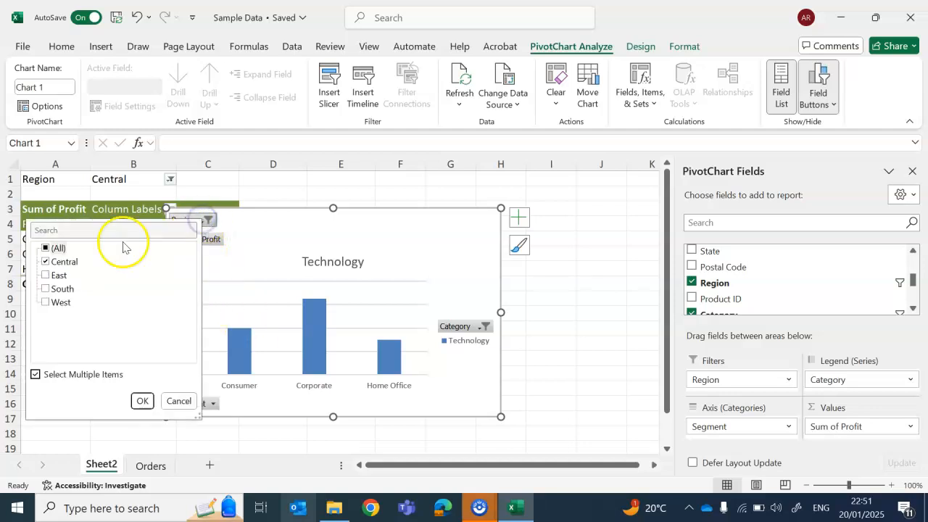
click(46, 248)
click(142, 401)
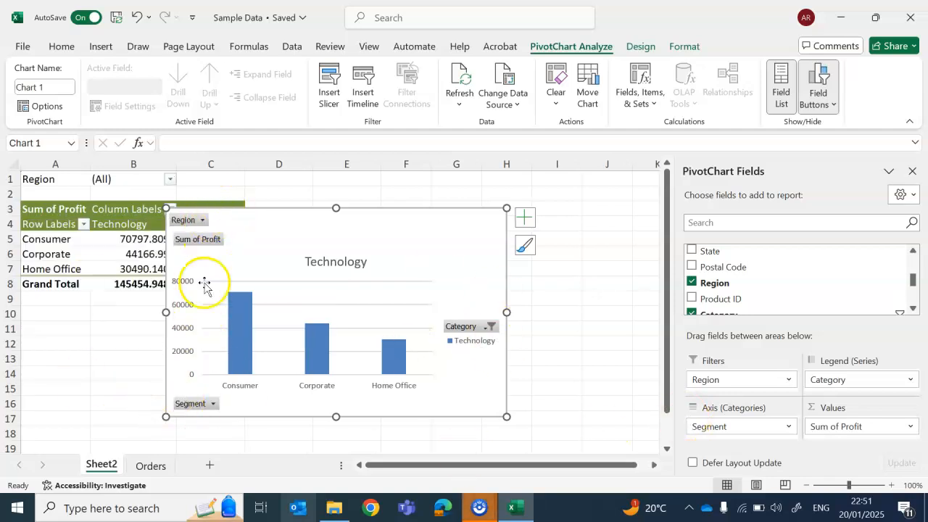
- Check the PivotChart's Segment filter options without changing them, and reset the Category filter to include all categories
click(212, 403)
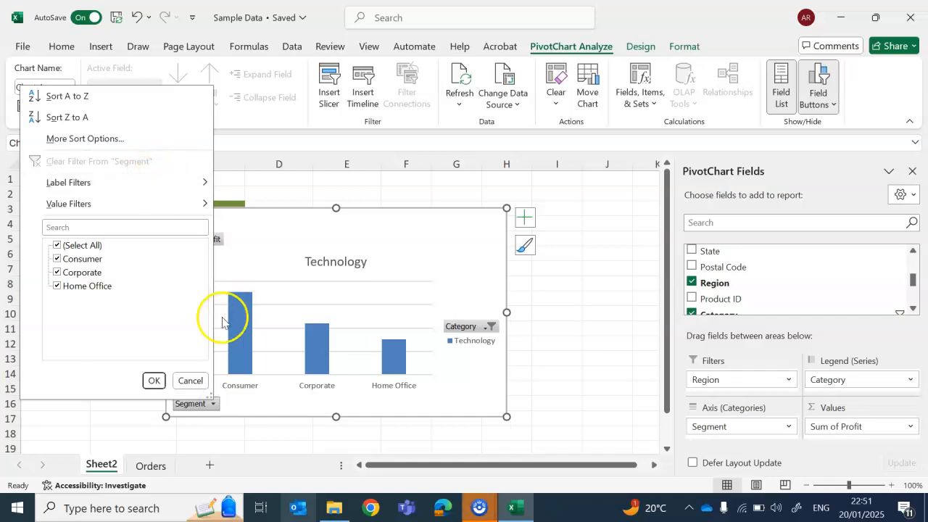
click(190, 382)
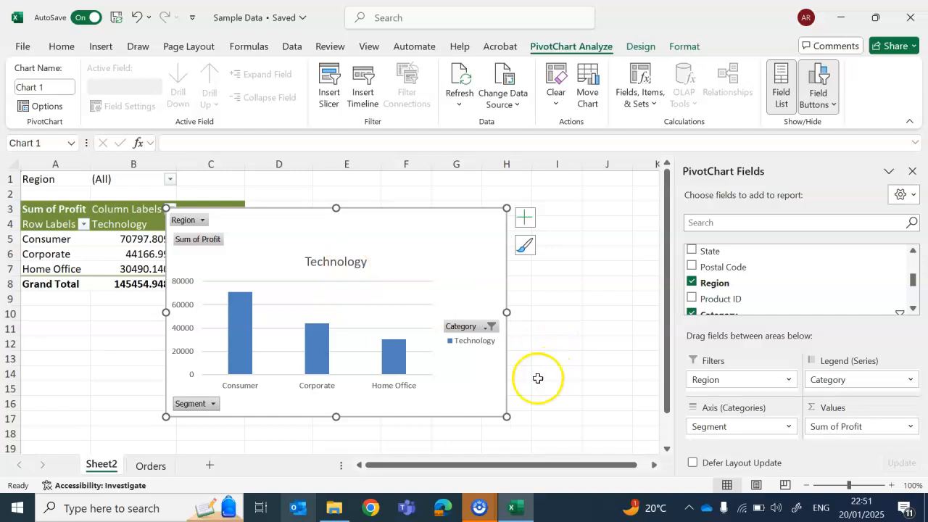
click(484, 328)
click(330, 173)
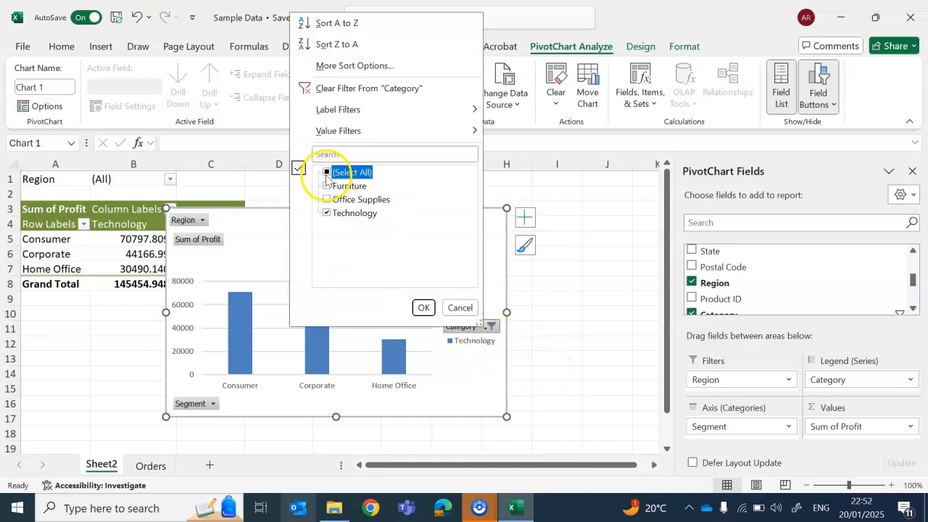
click(424, 308)
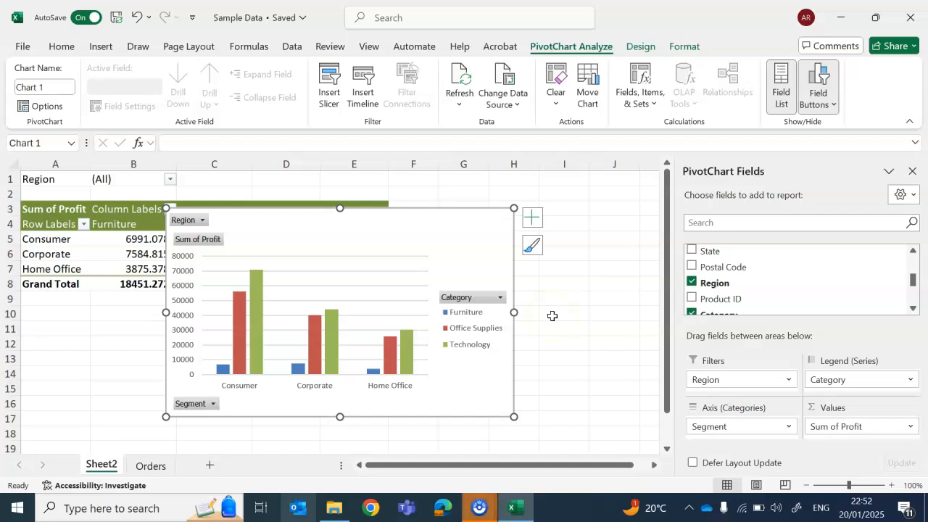
- Review the filter and sort options offered for Segment and Category on the PivotChart, leaving both as they are
click(213, 404)
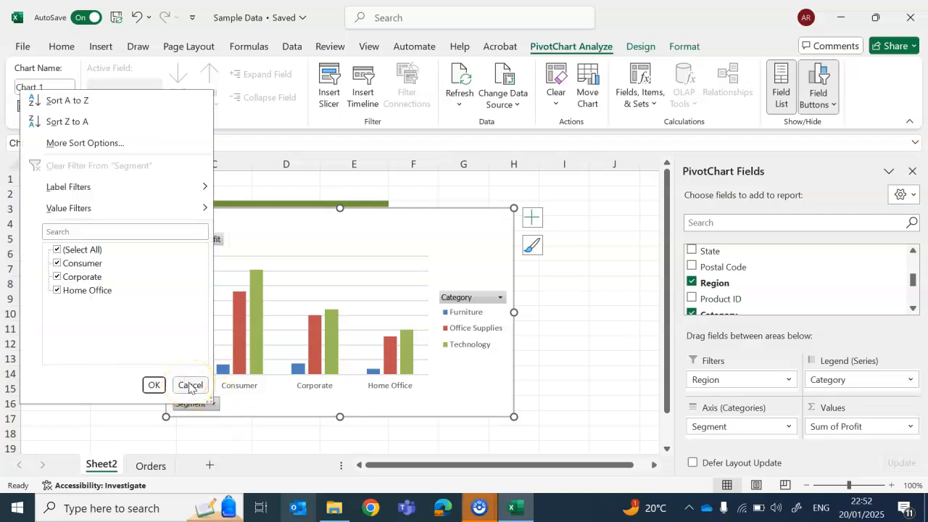
click(190, 385)
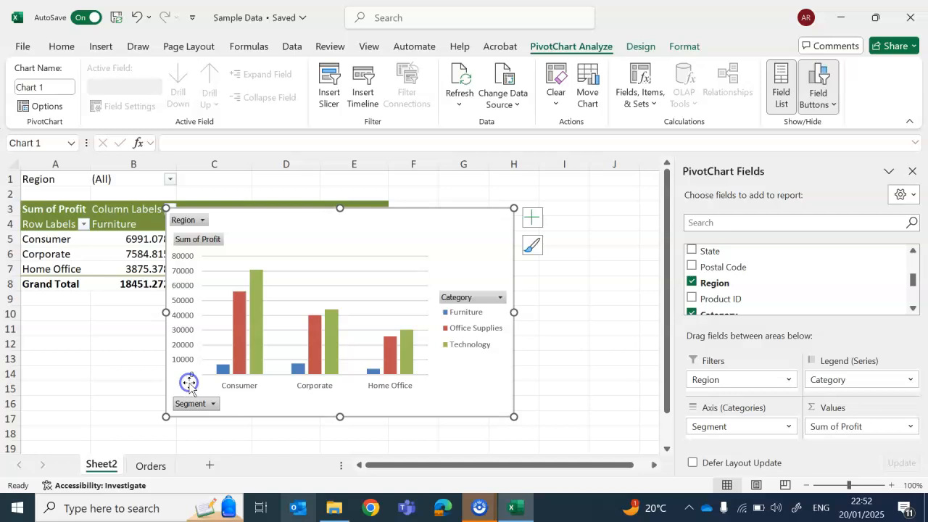
click(500, 299)
click(478, 470)
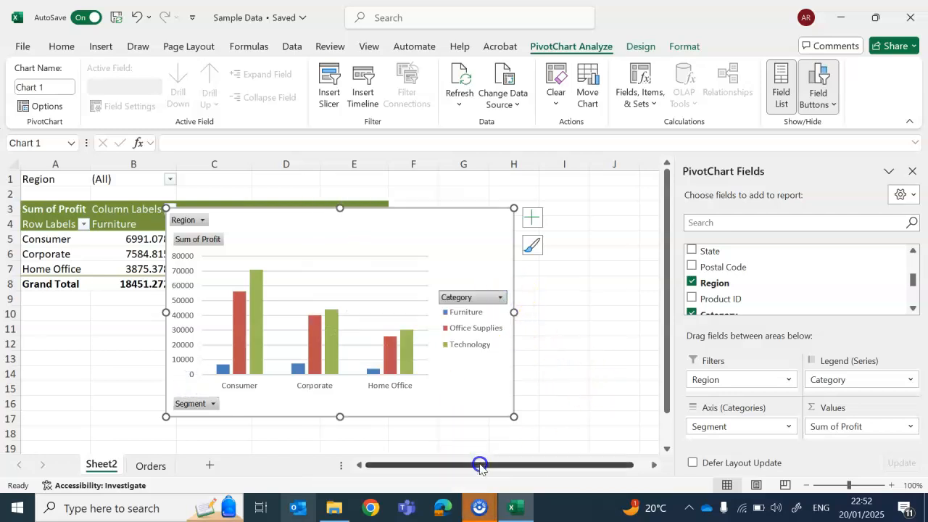